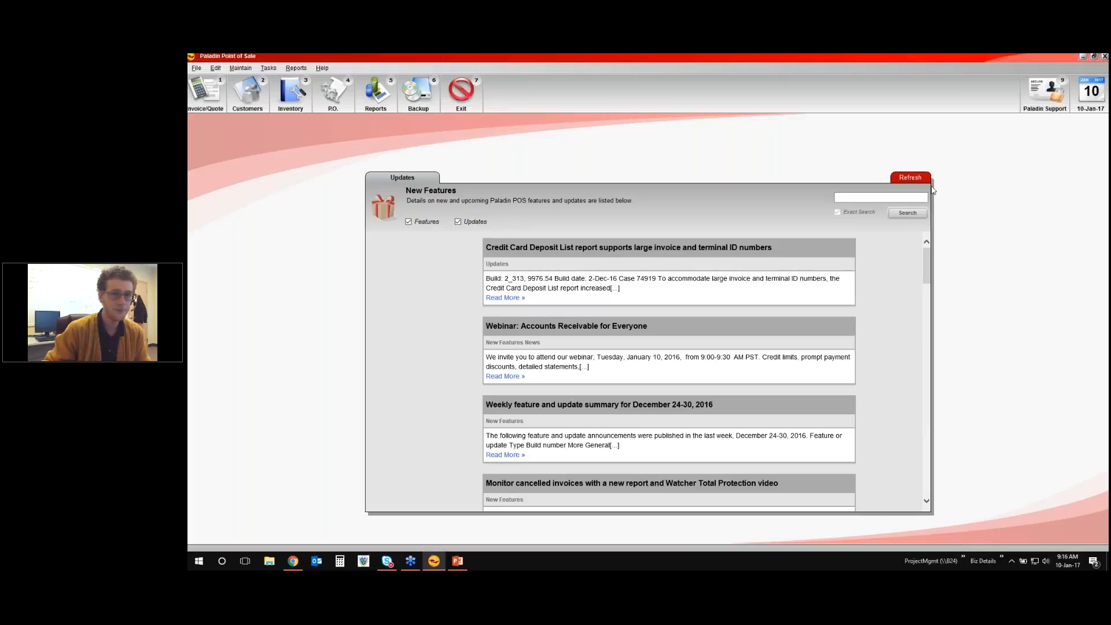
Open the customer records and start adding a new customer.
click(247, 106)
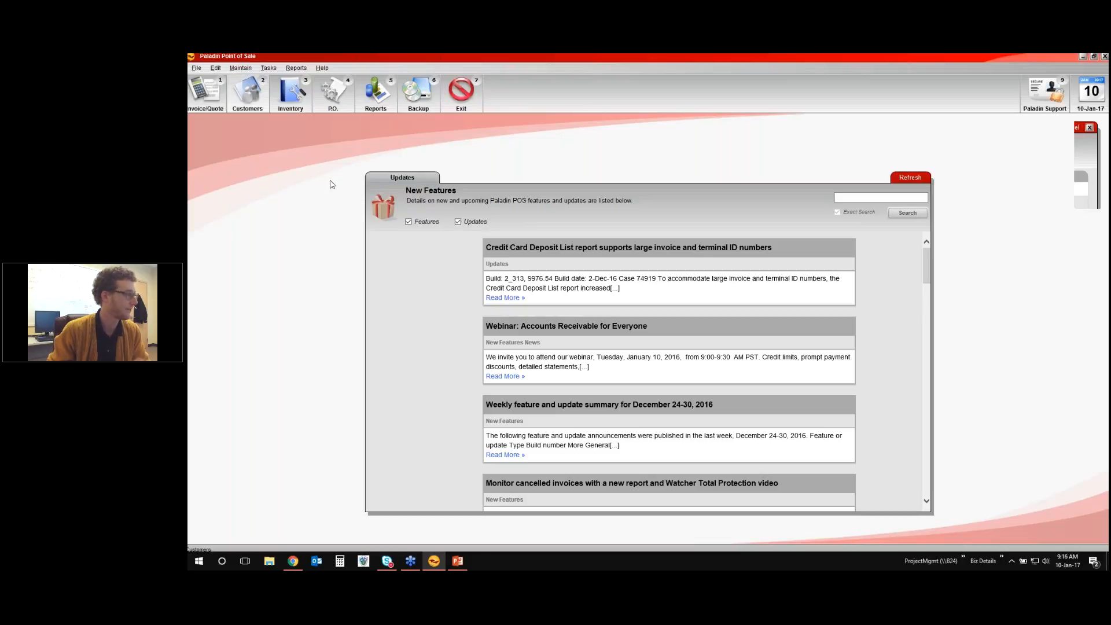
key(Escape)
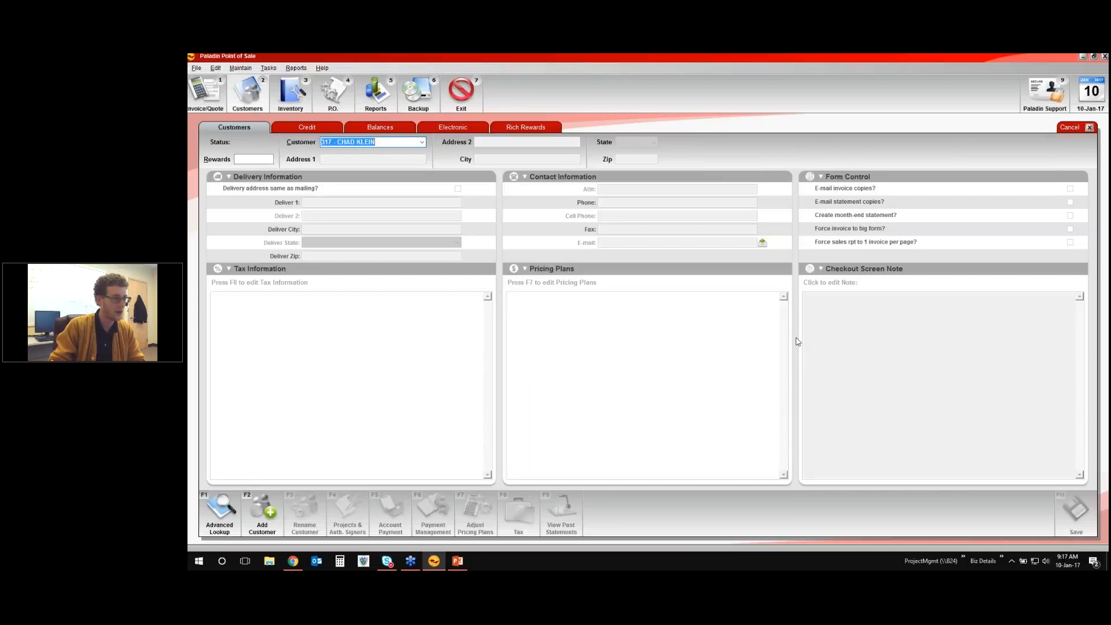
click(258, 517)
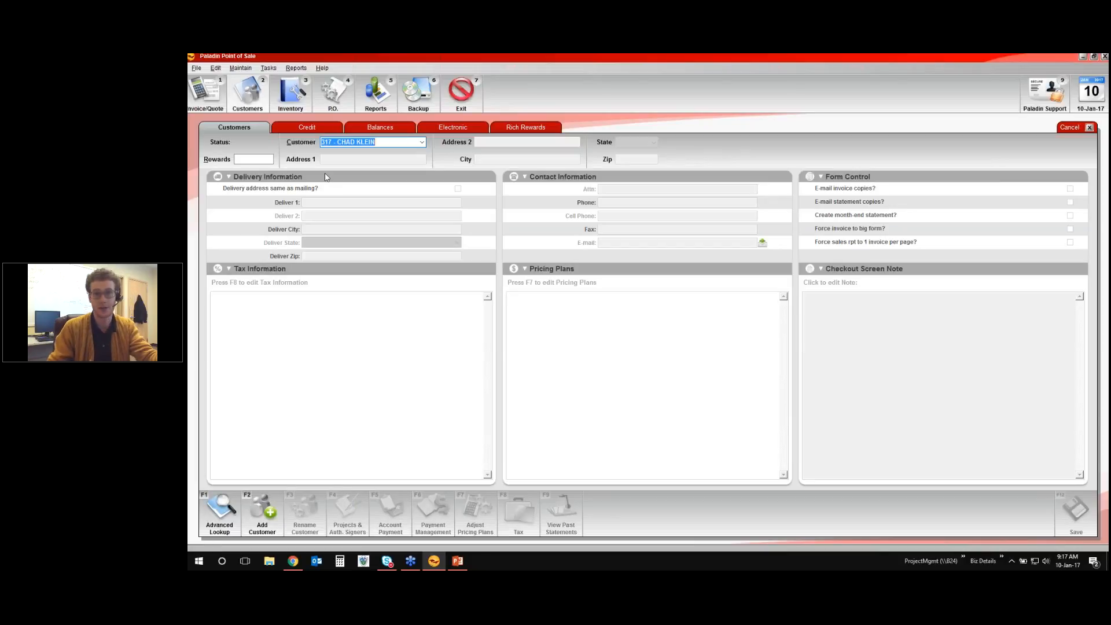
key(Return)
key(Escape)
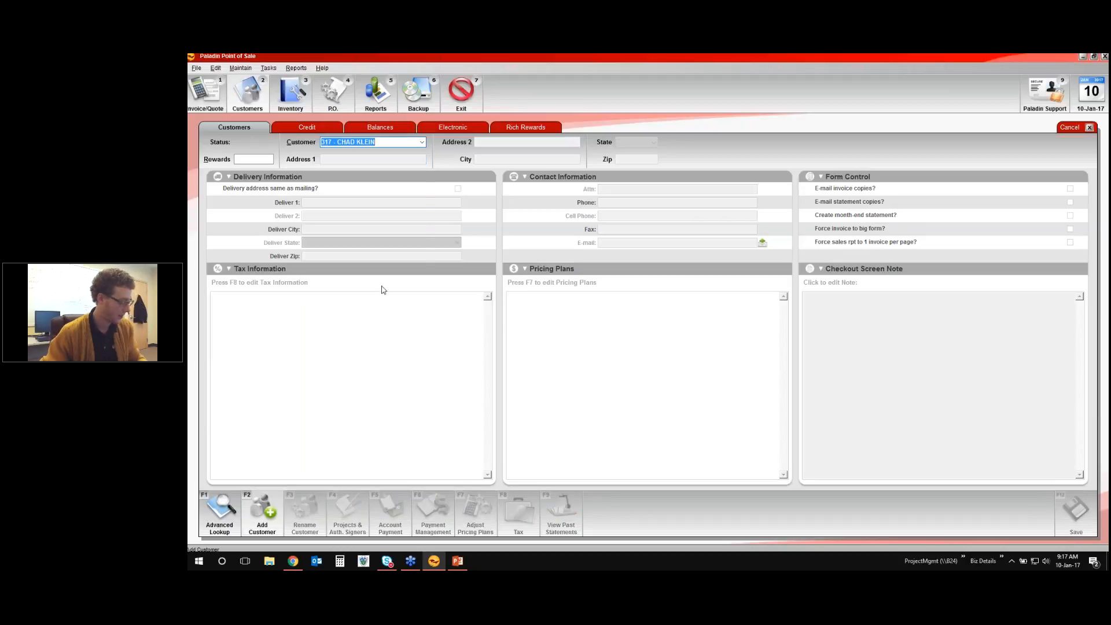
key(F2)
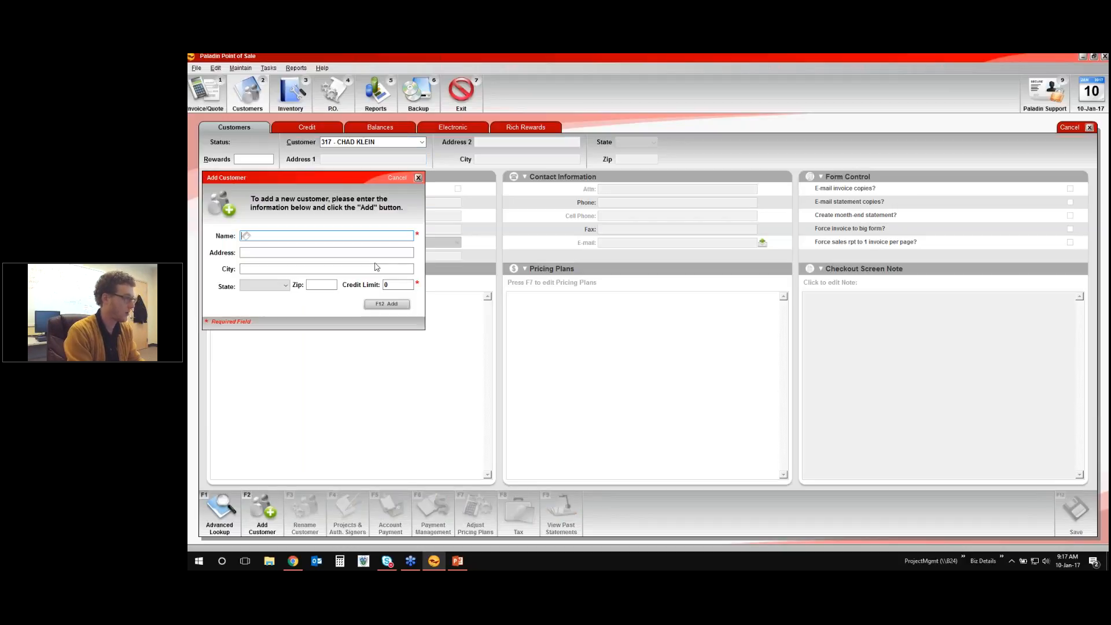
Add the customer with a name, address "testq", city "test", state OR, a zip code and a credit limit of 9000000.
text(Chad K)
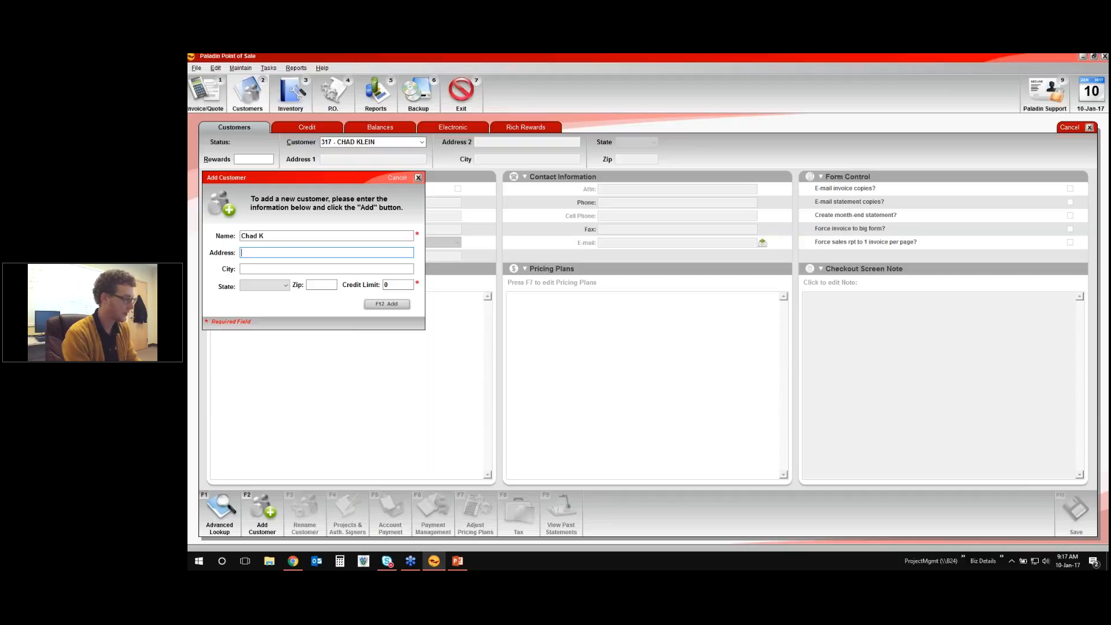
text(testq)
key(Tab)
text(test)
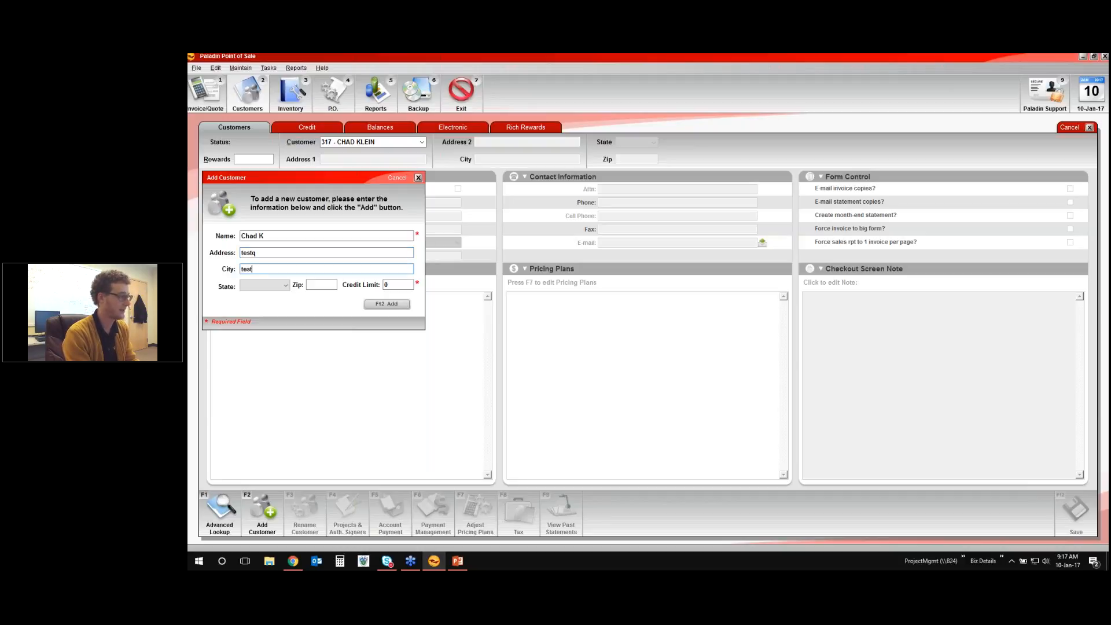
key(Tab)
text(ri)
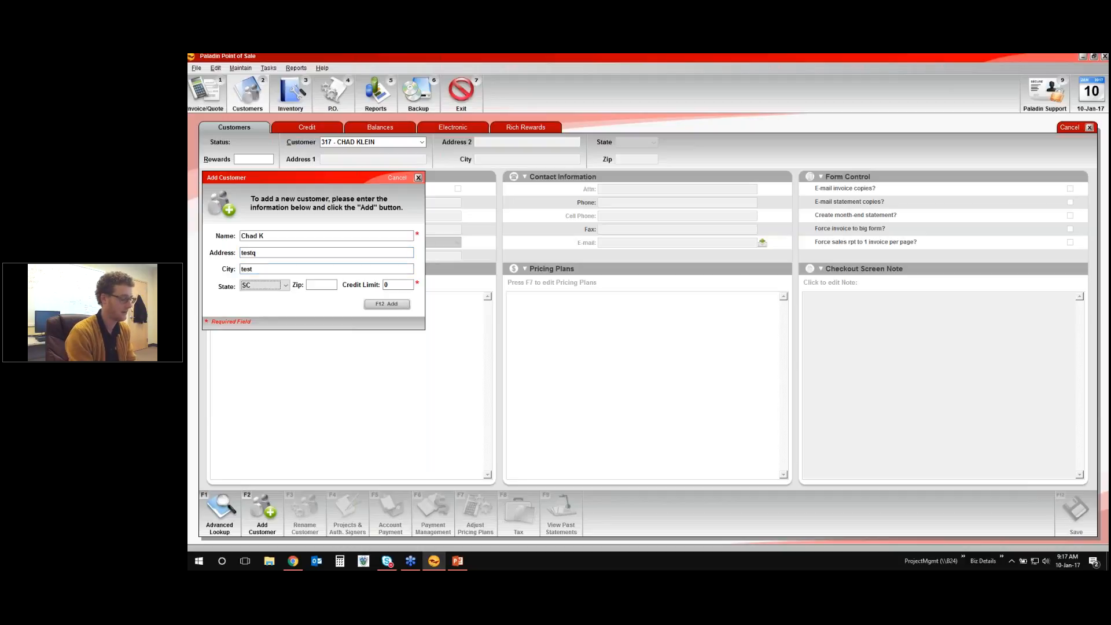
text(oh)
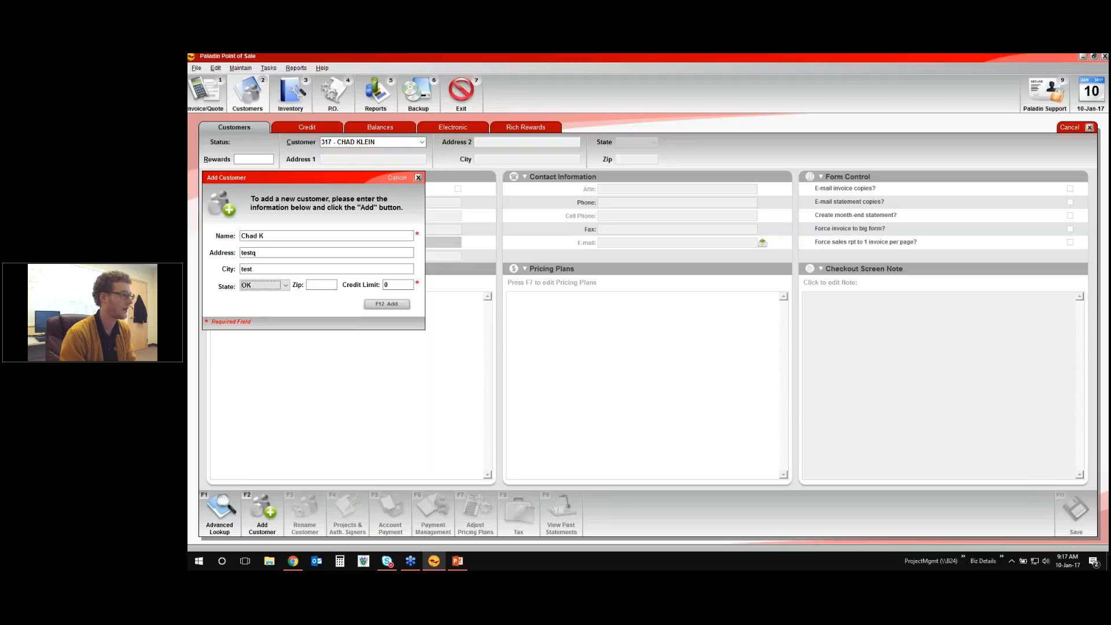
key(Tab)
text(9772)
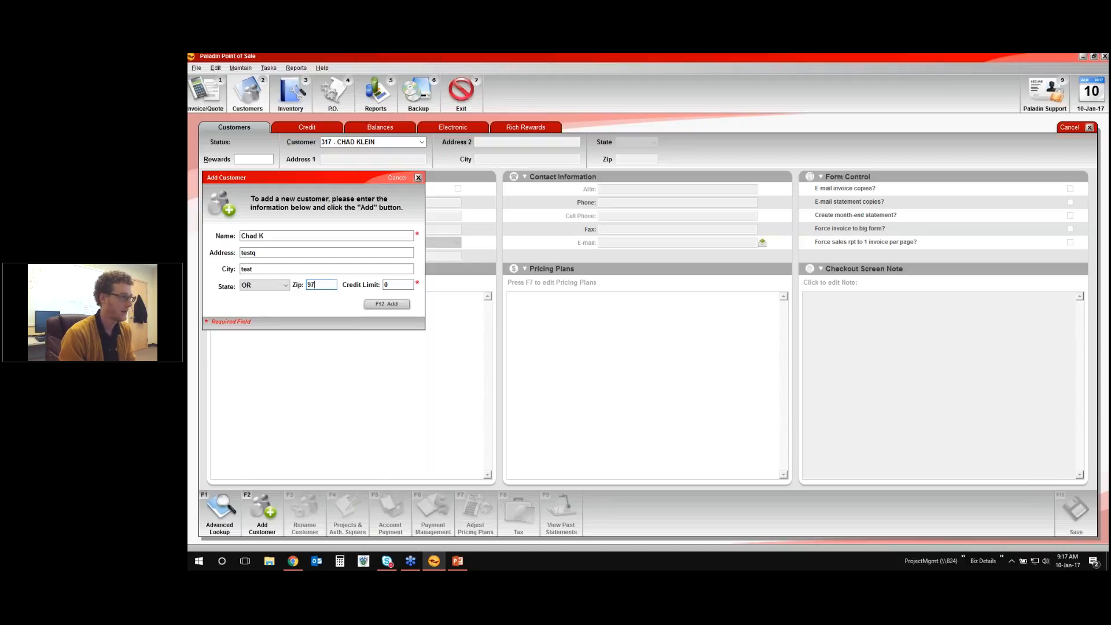
key(Tab)
text(9000000)
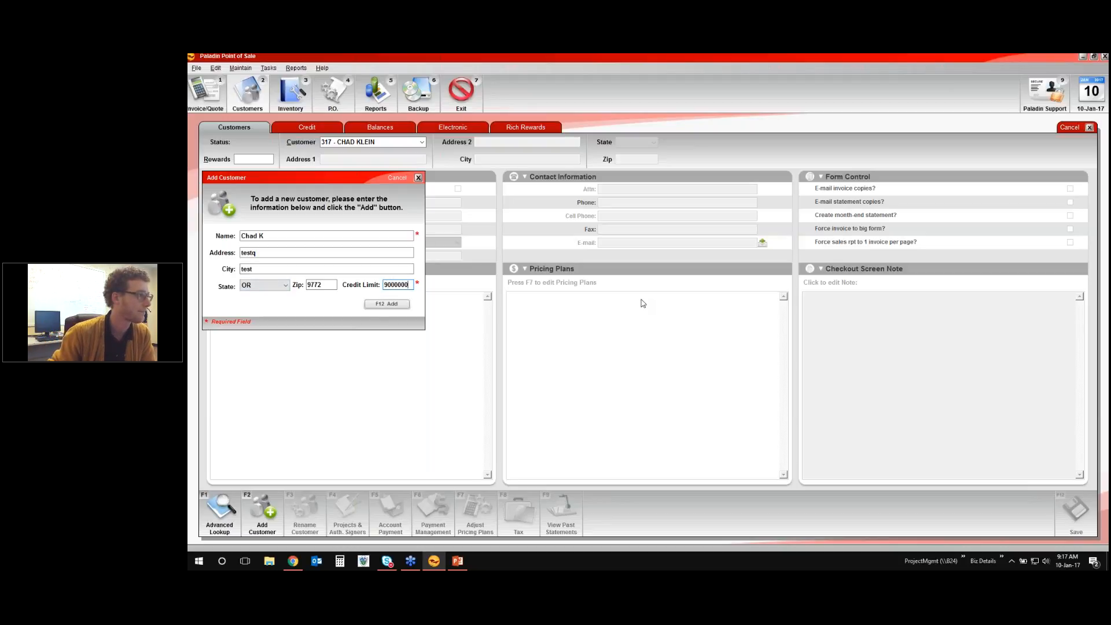
key(F12)
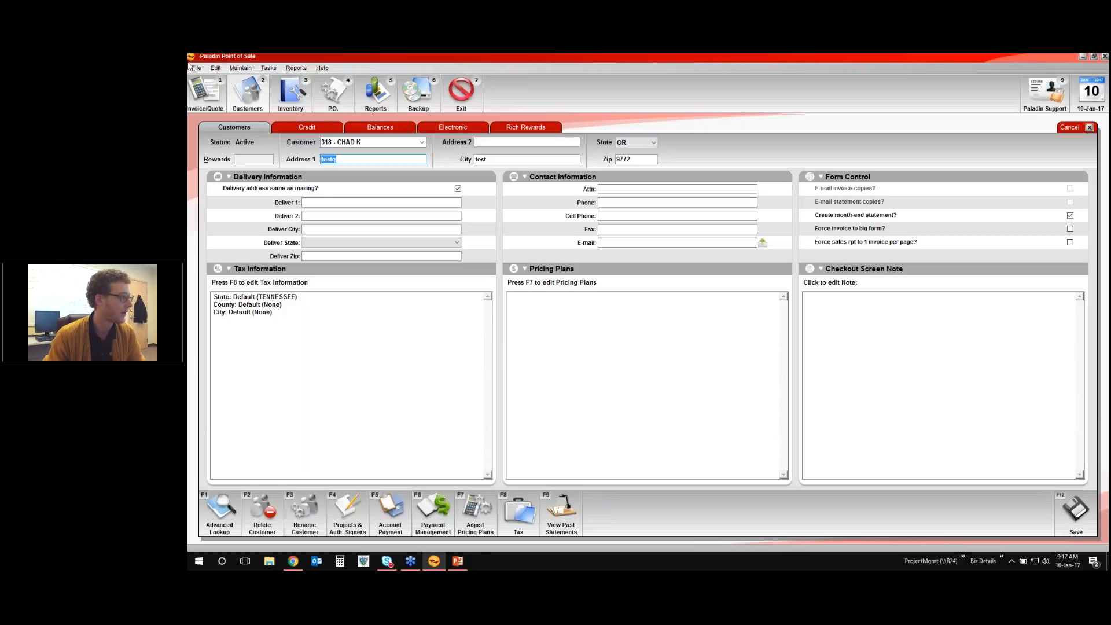
Set the new customer's credit account type to Open Item Stm.
click(307, 127)
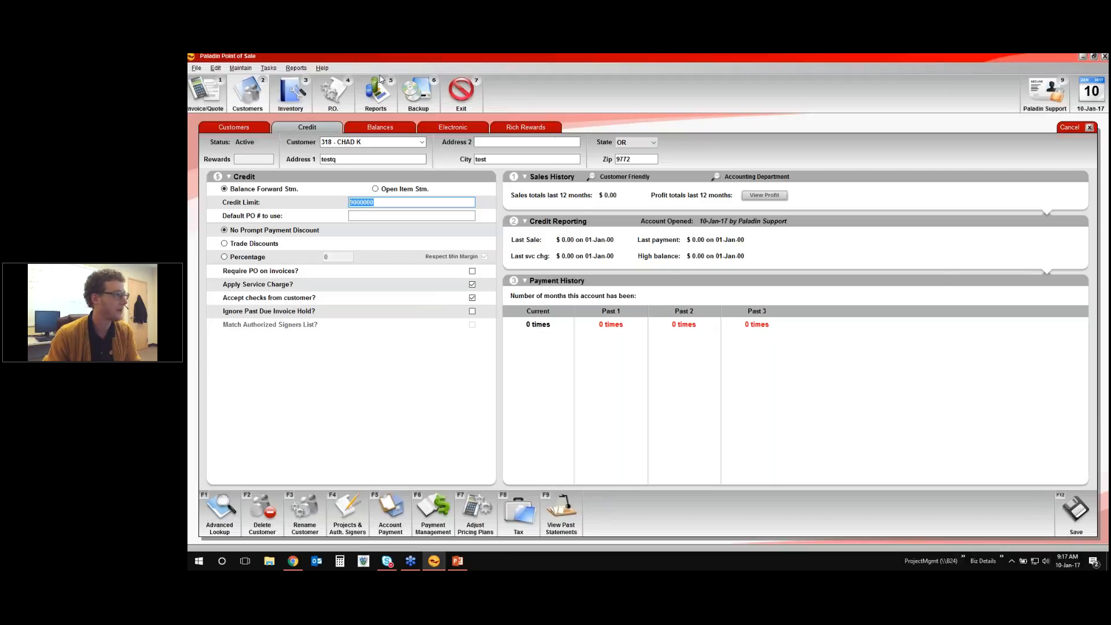
click(225, 191)
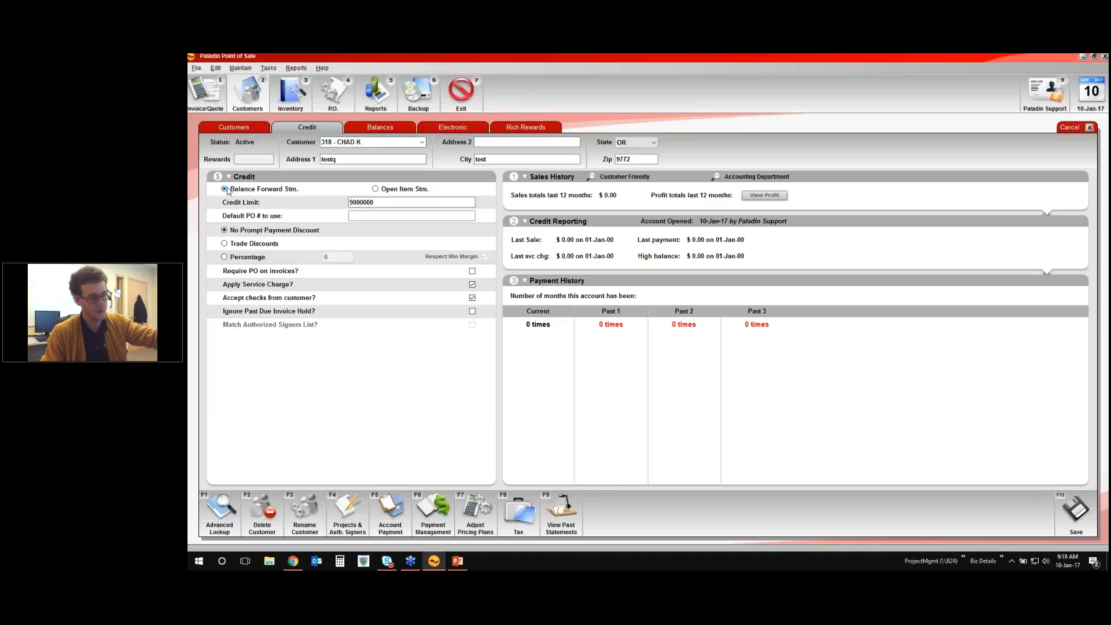
click(375, 189)
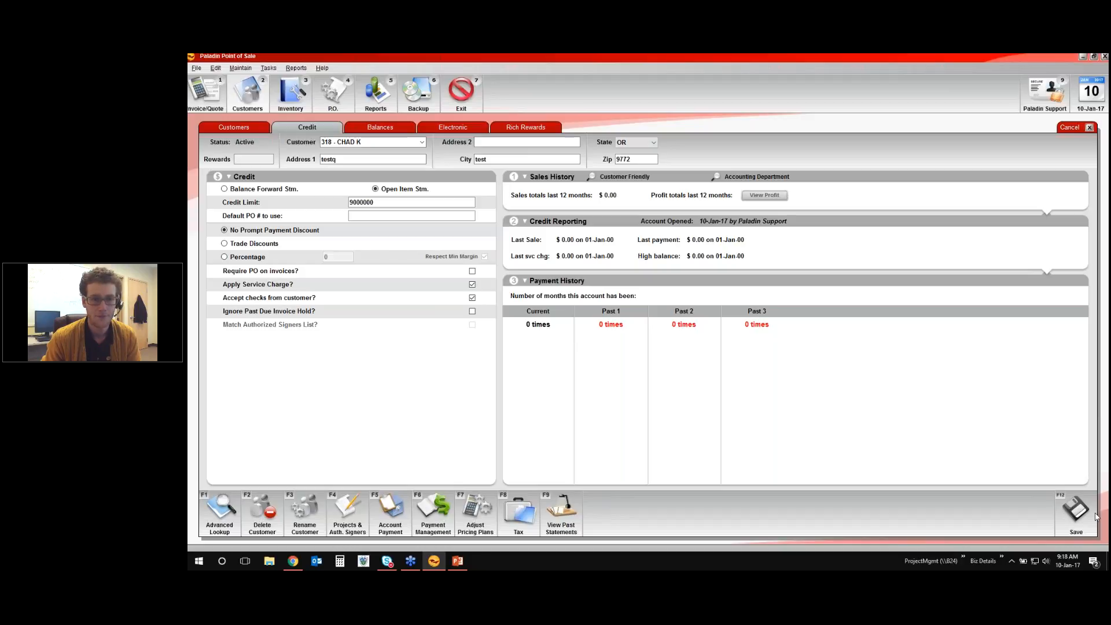
key(alt+Tab)
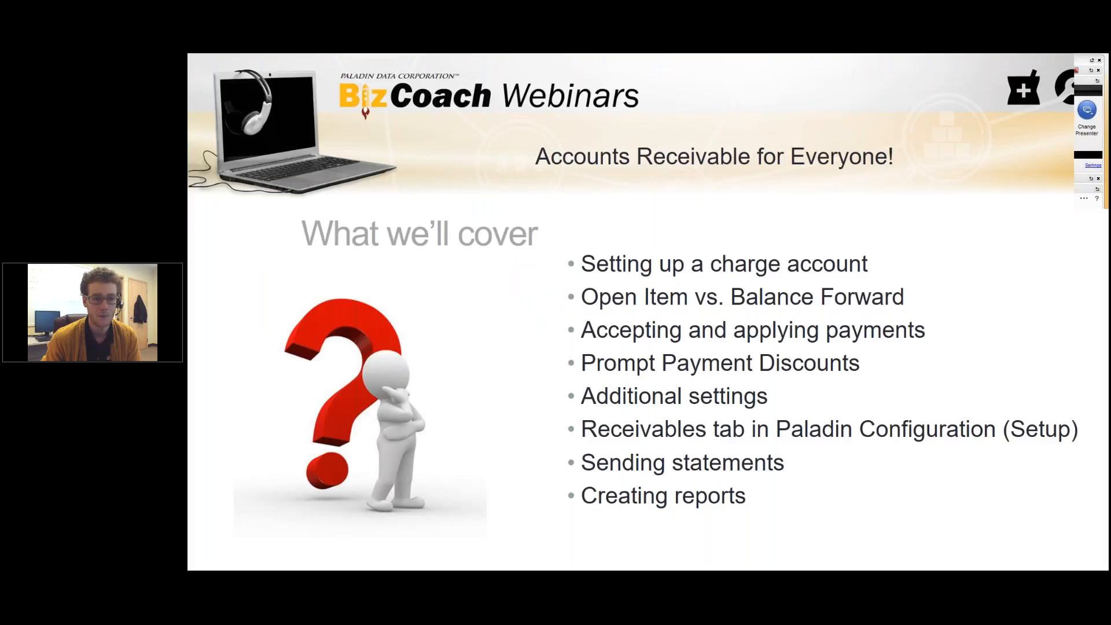
key(Right)
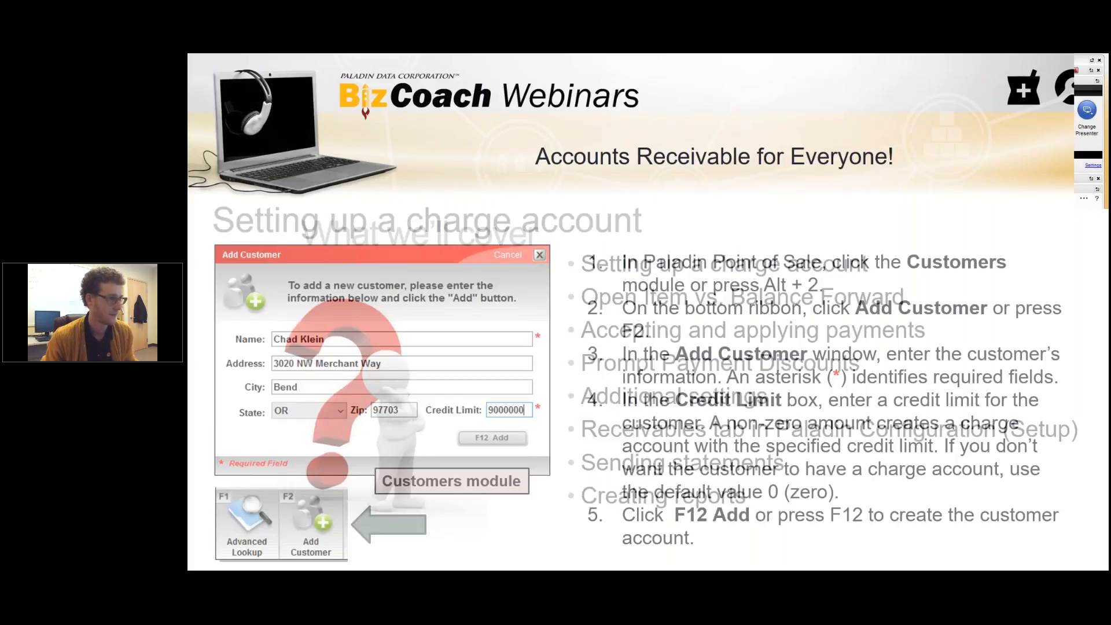
key(alt+Tab)
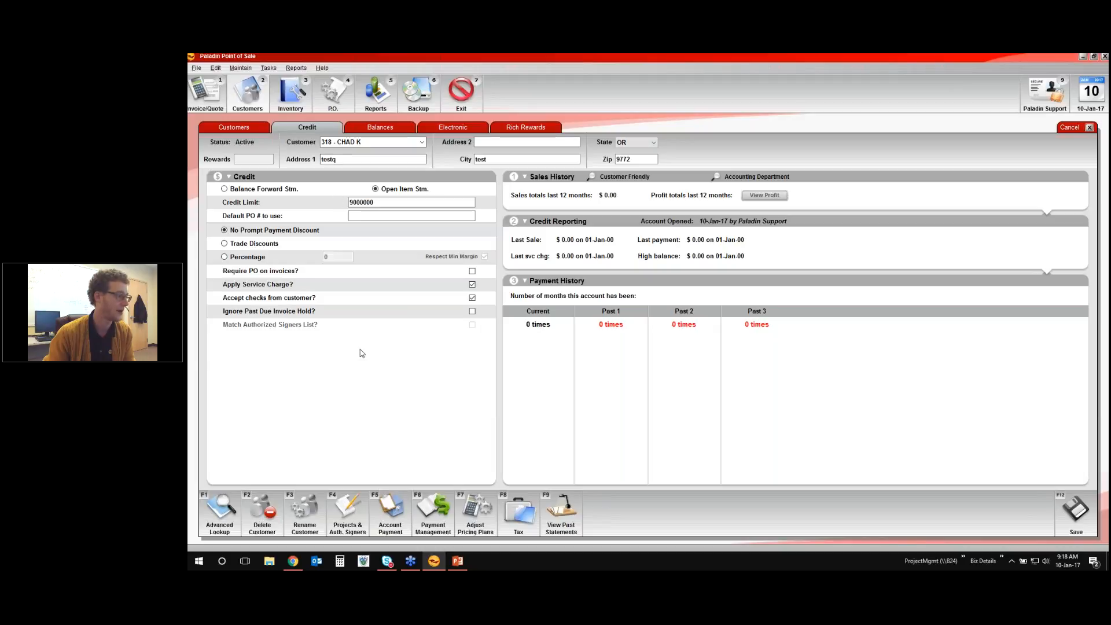
Enter a $10.00 account payment from the customer's record, leaving the discount and check number unchanged, and accept it.
click(383, 512)
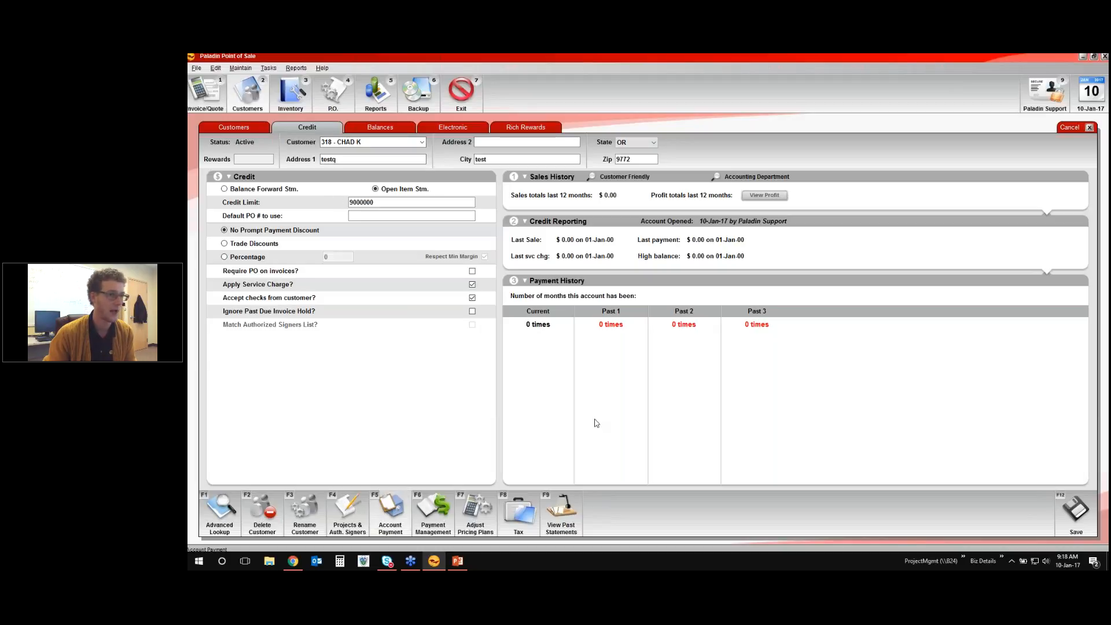
double_click(1069, 217)
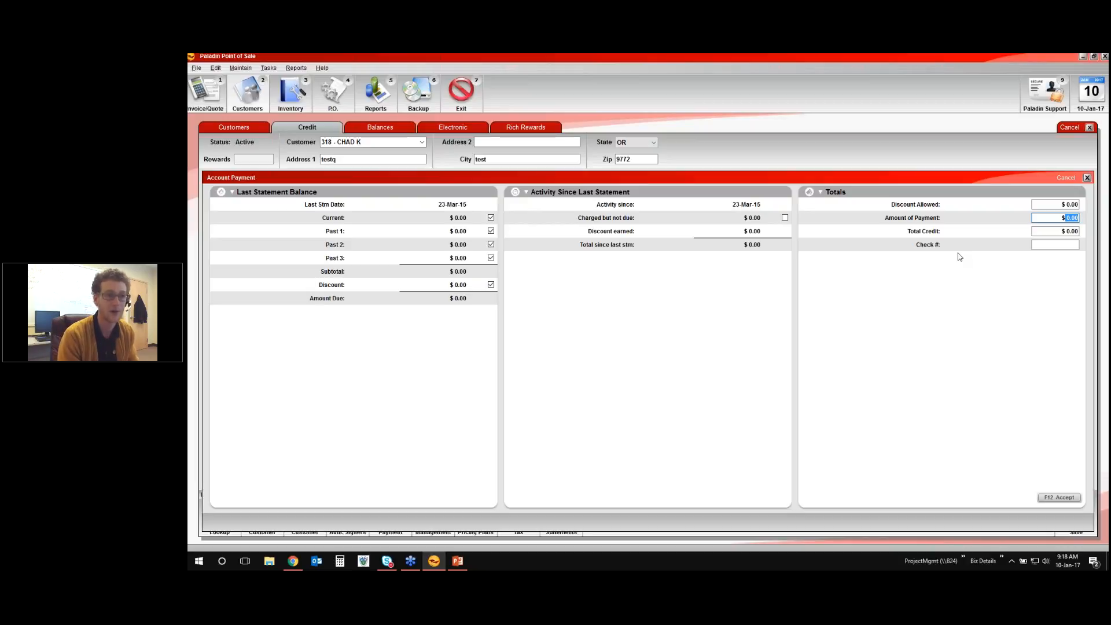
text(10)
key(Tab)
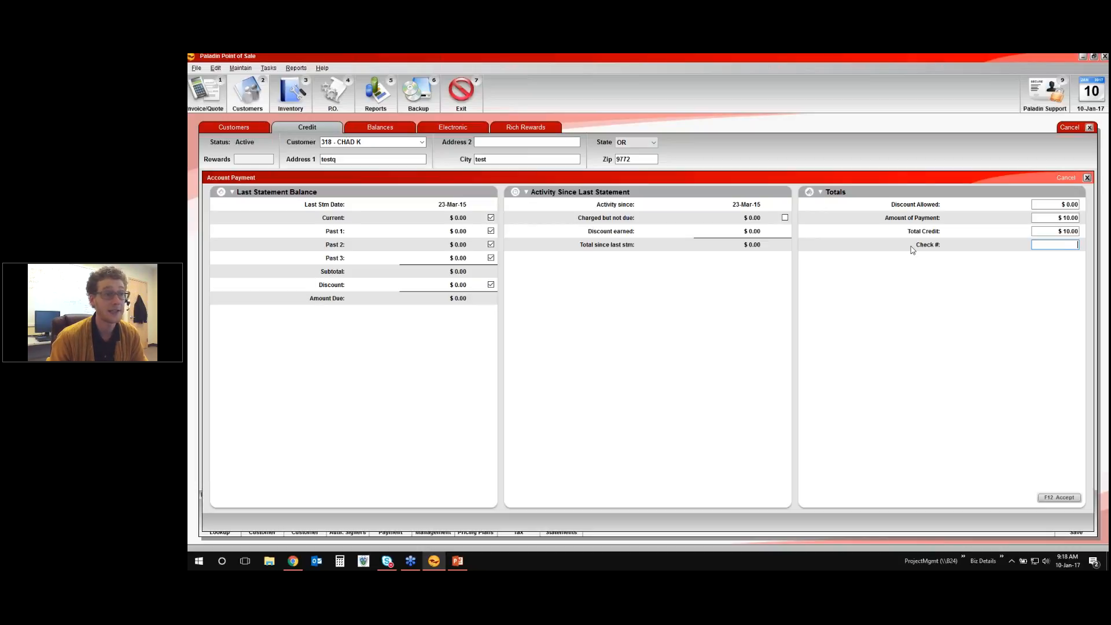
click(1065, 204)
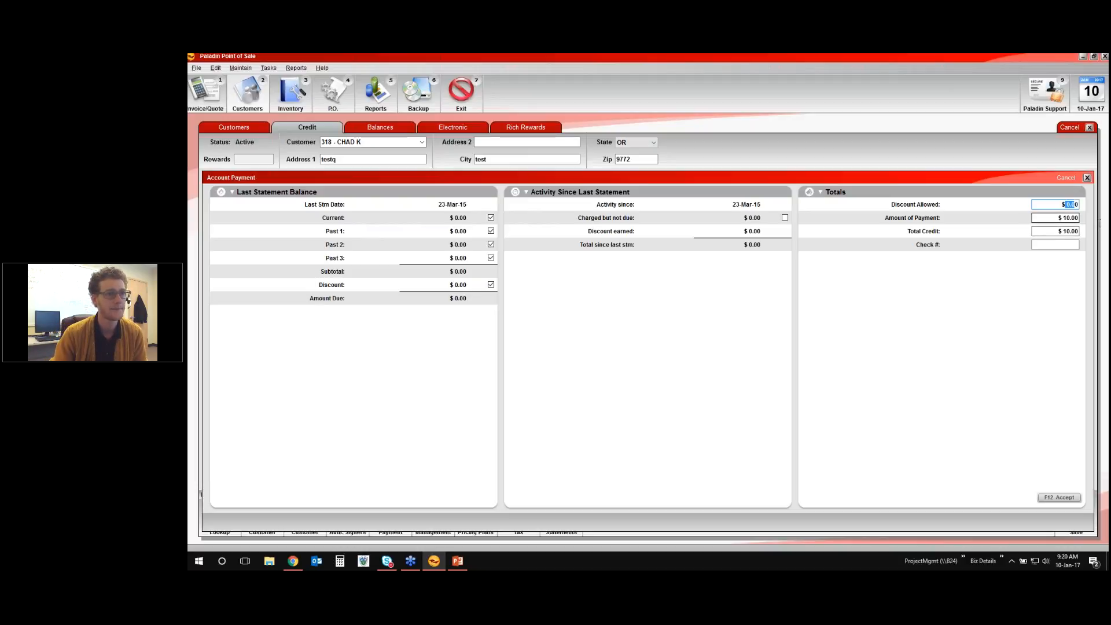
key(Tab)
key(Tab)
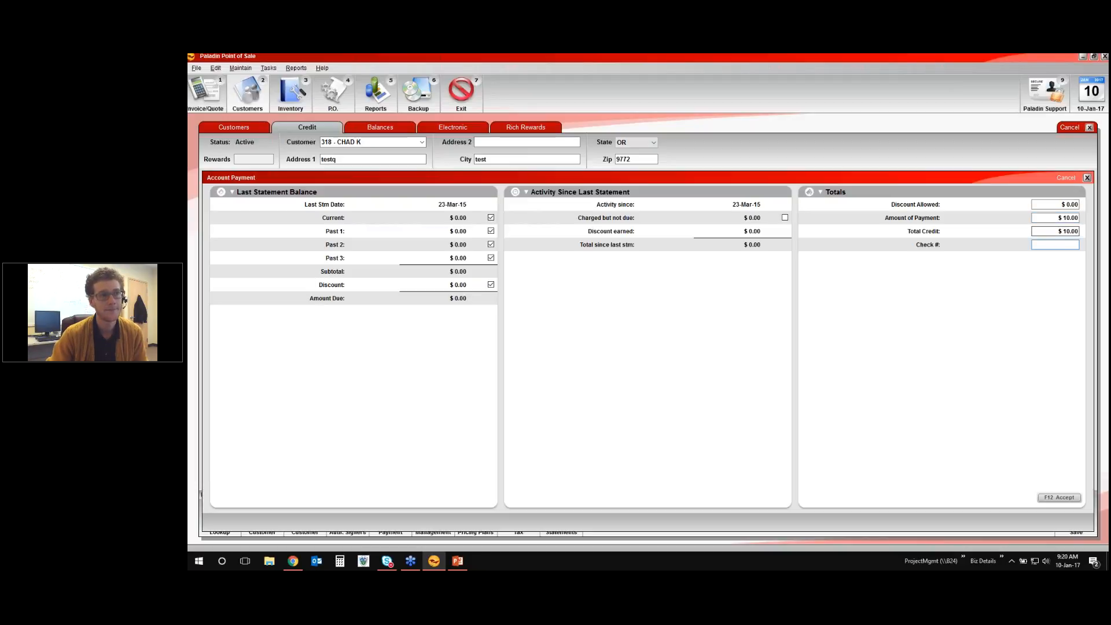
key(F12)
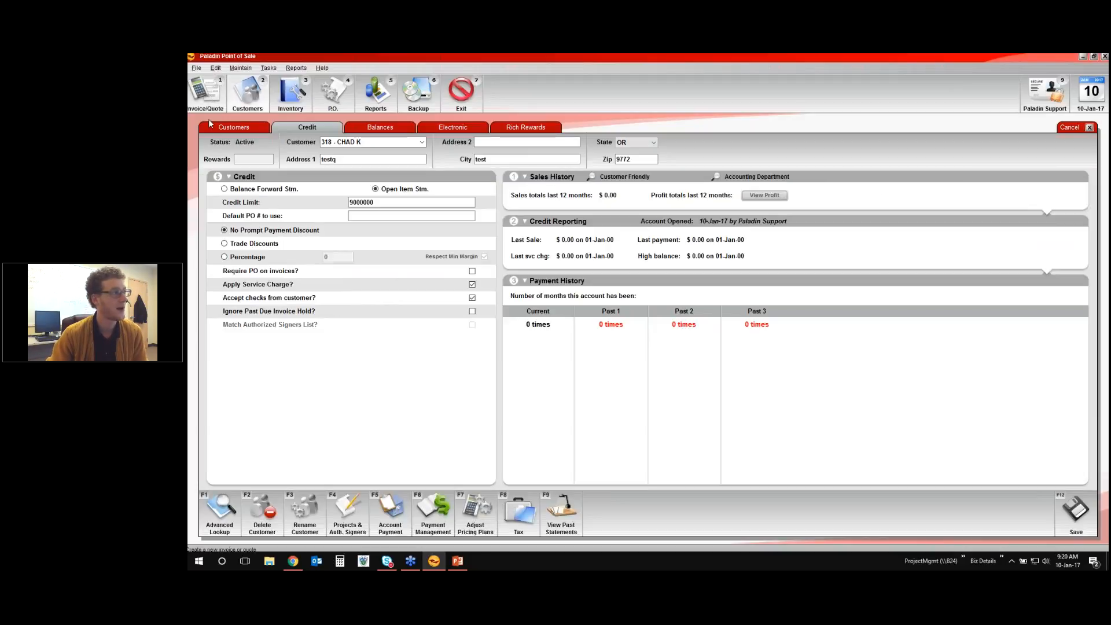
Start a new invoice and select the newly added customer for it.
click(206, 93)
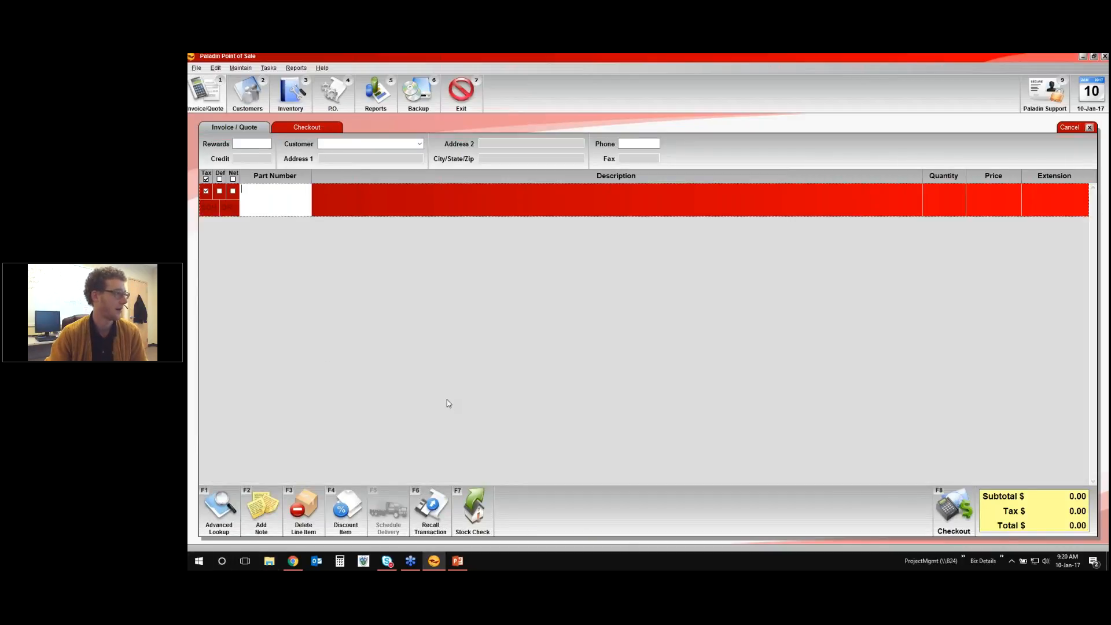
click(327, 141)
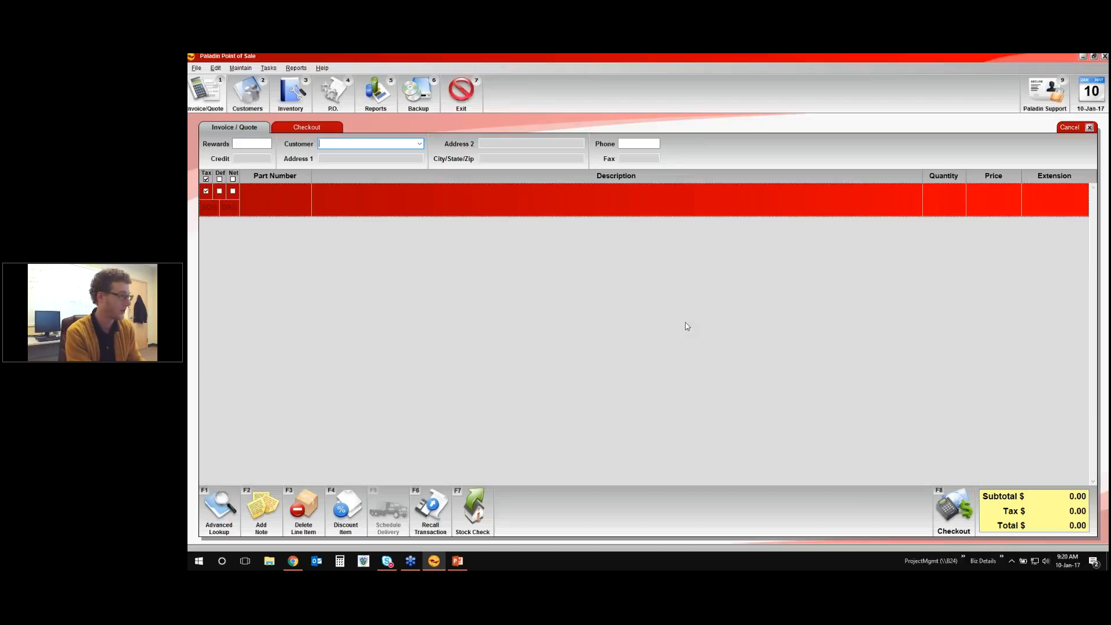
text(chad)
key(Return)
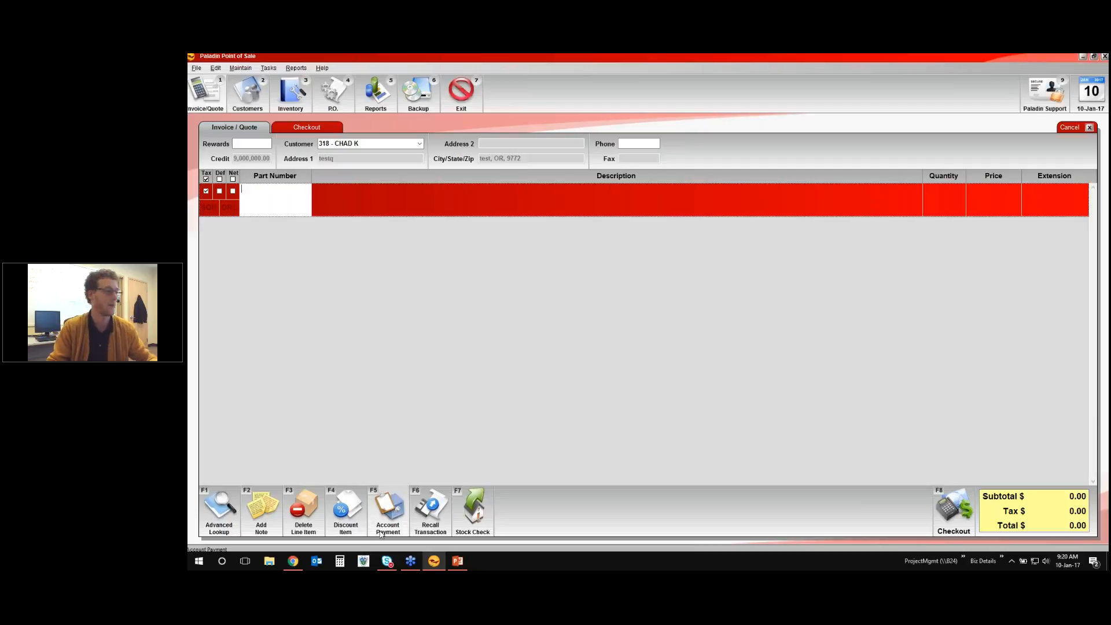
Enter an account payment of 100 with the note "customer was awesome" on the invoice and take it to checkout.
click(388, 512)
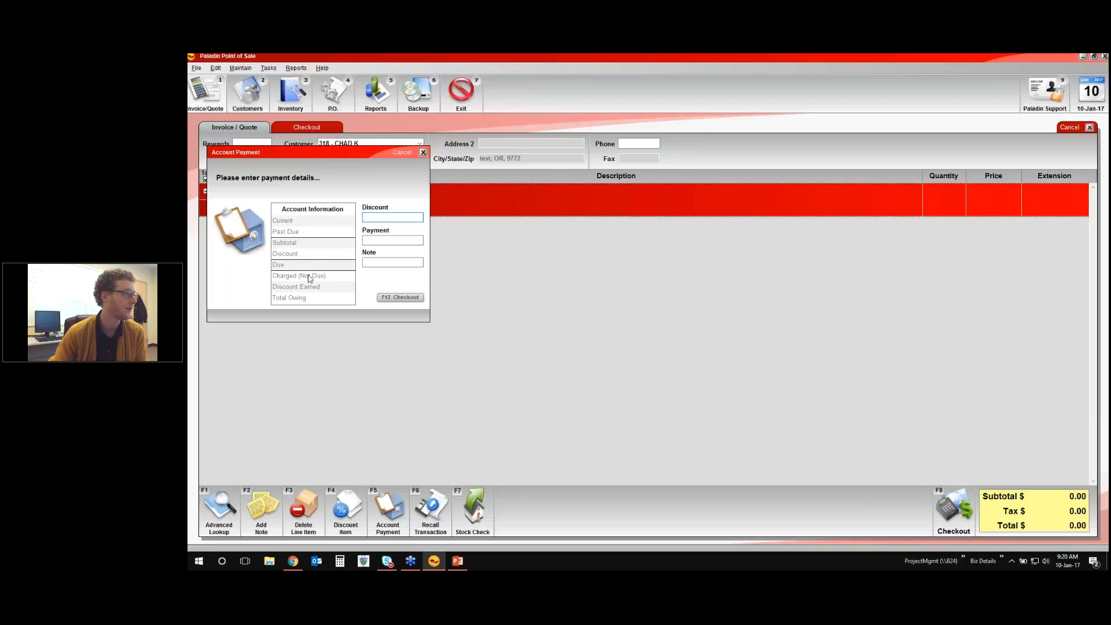
click(376, 242)
text(100)
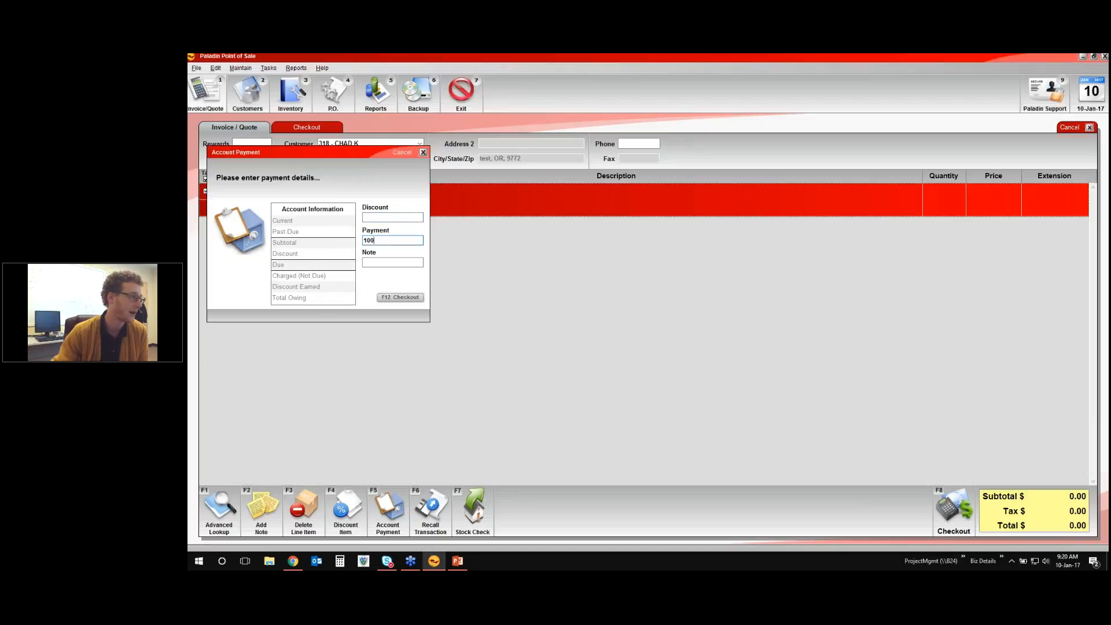
click(385, 263)
text(customer)
text( was awesome)
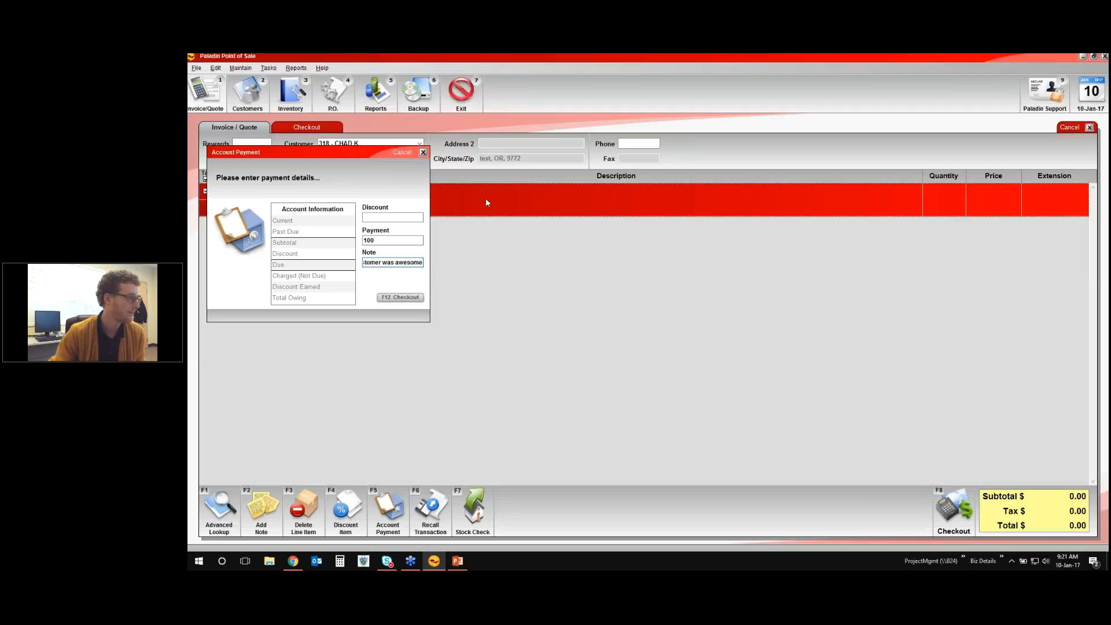
key(F12)
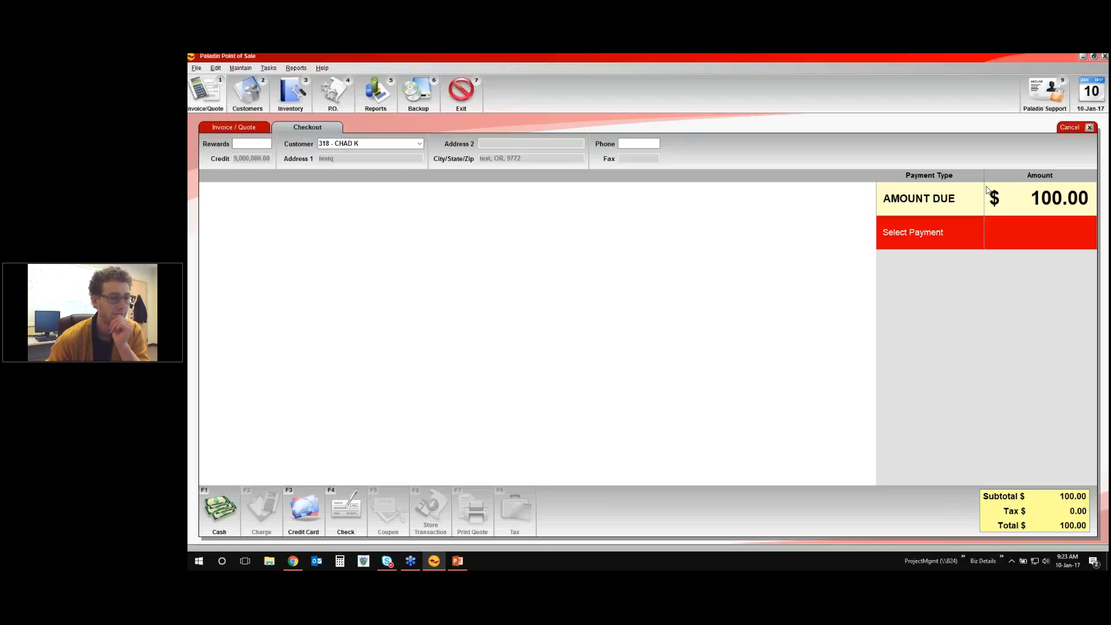
key(alt+Tab)
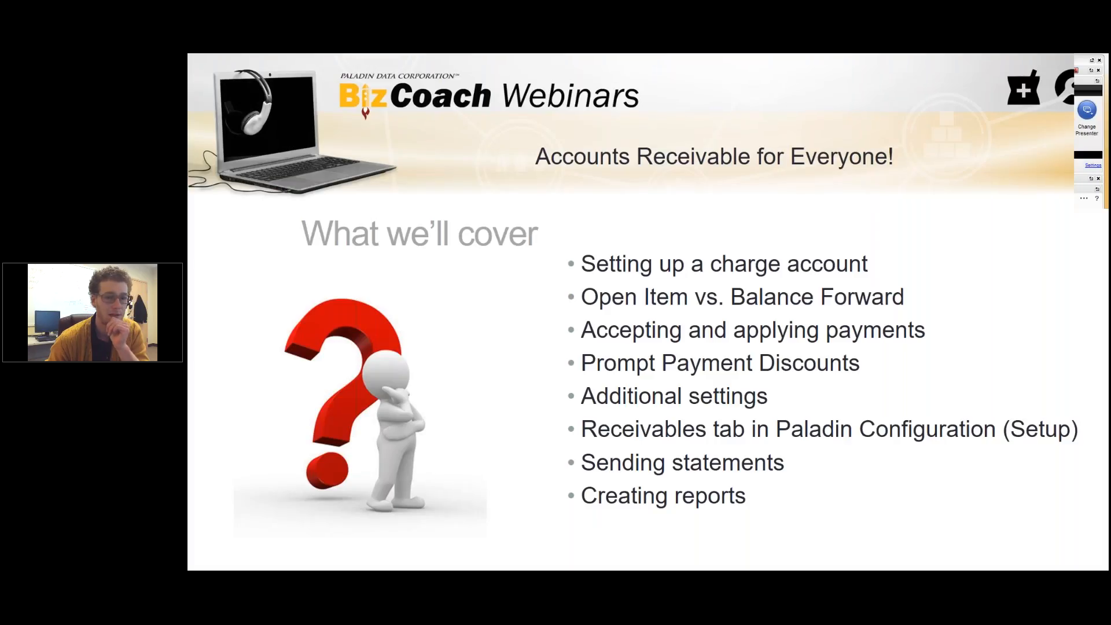
key(Right)
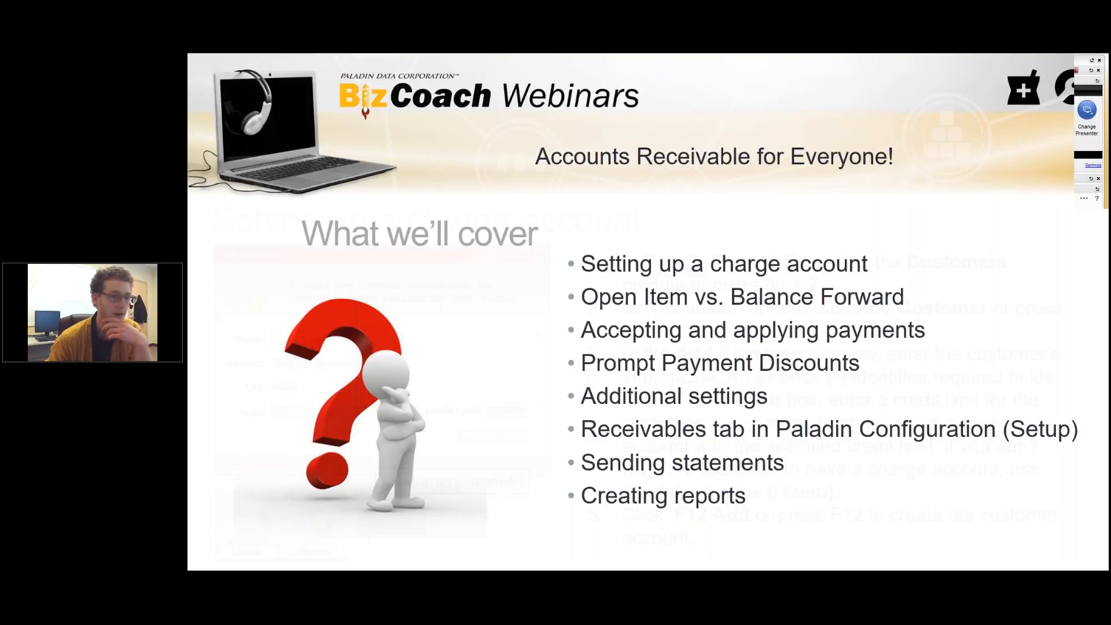
key(Right)
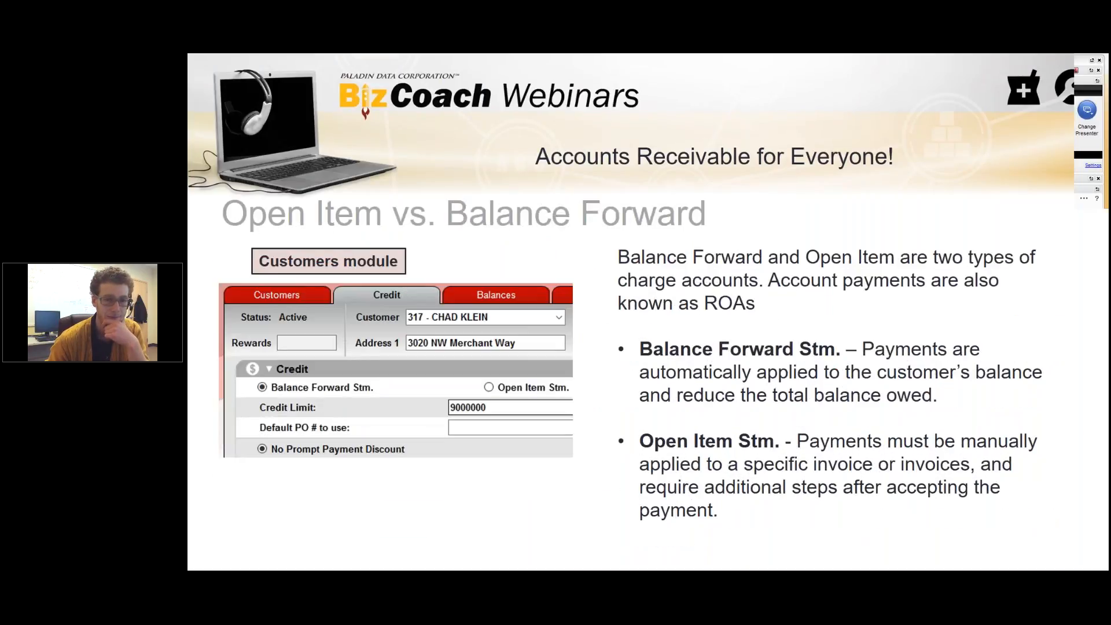
key(Right)
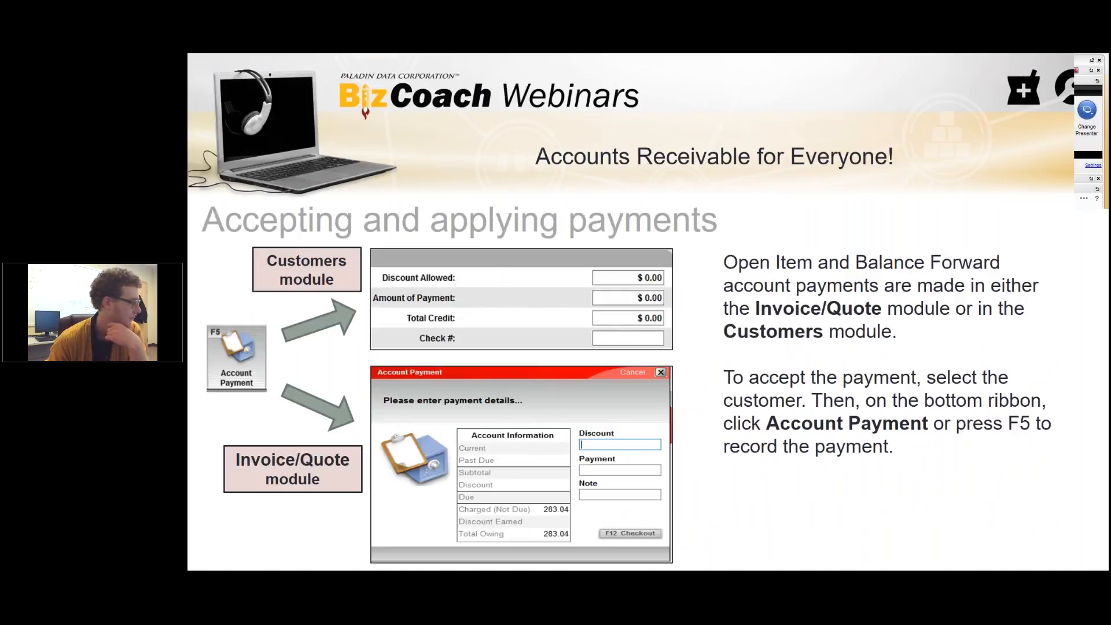